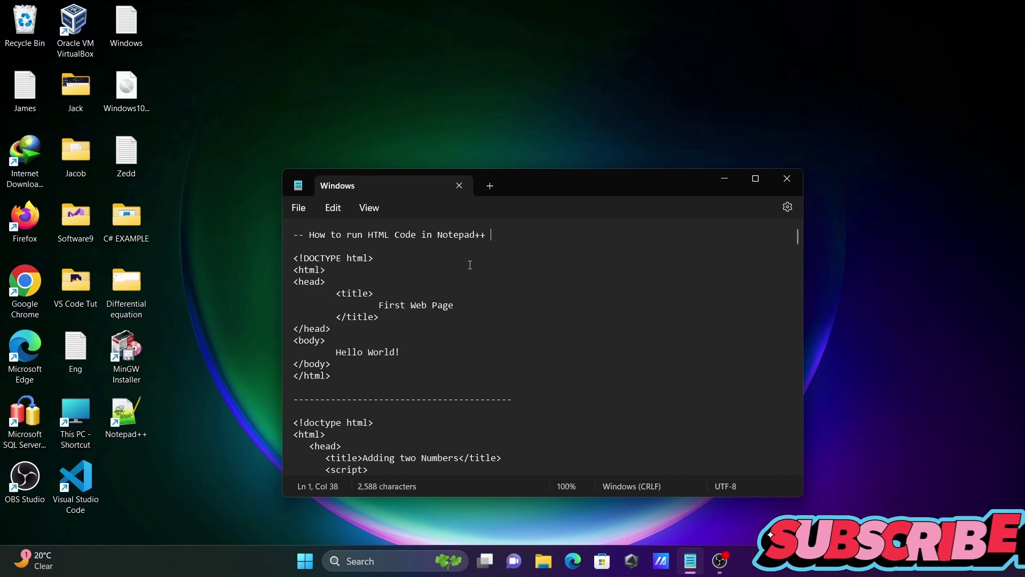
# Step: Launch Notepad++ and paste in the 11-line Hello World HTML page copied from the notes
pyautogui.click(124, 416)
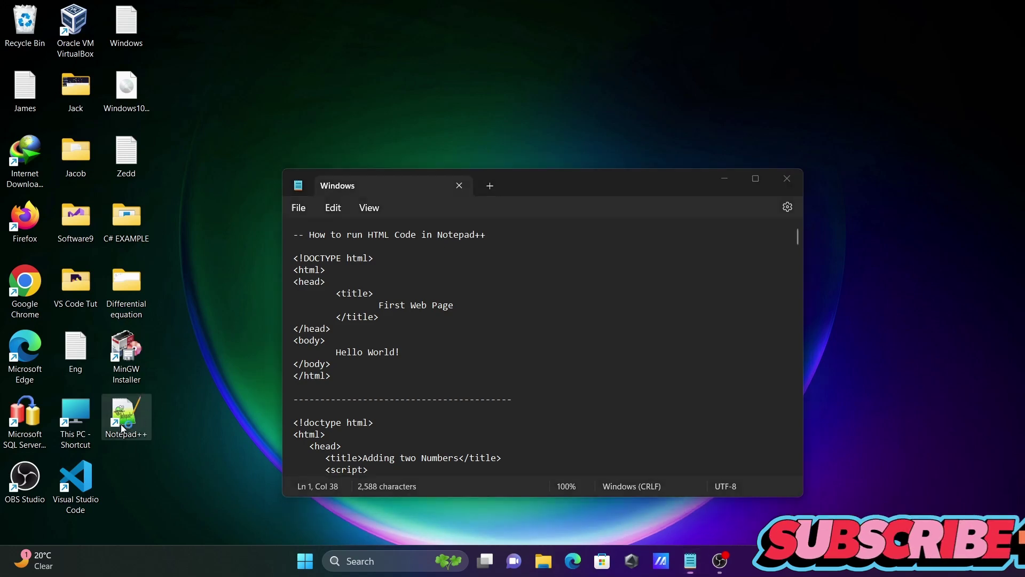
pyautogui.doubleClick(124, 417)
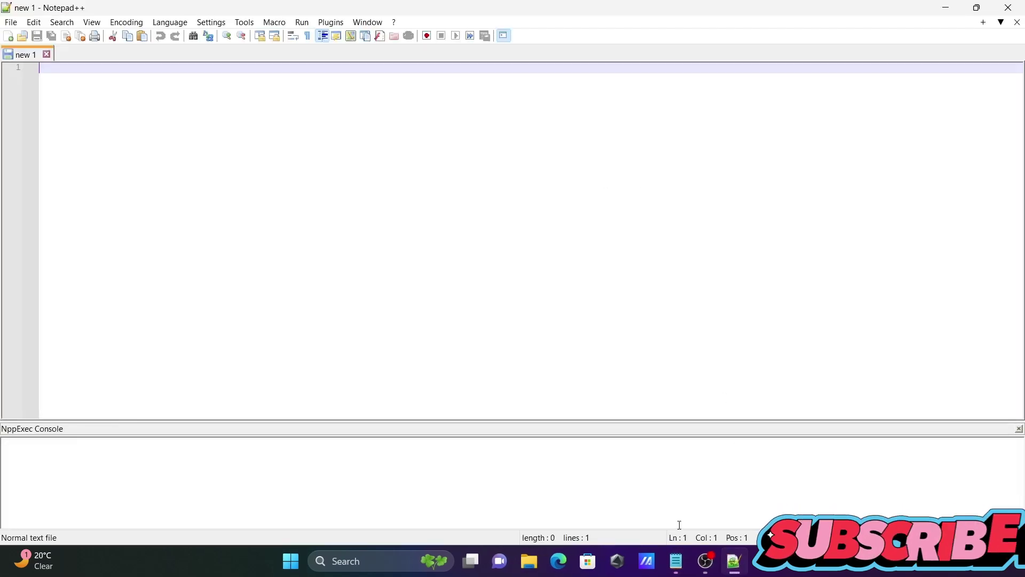
pyautogui.click(674, 560)
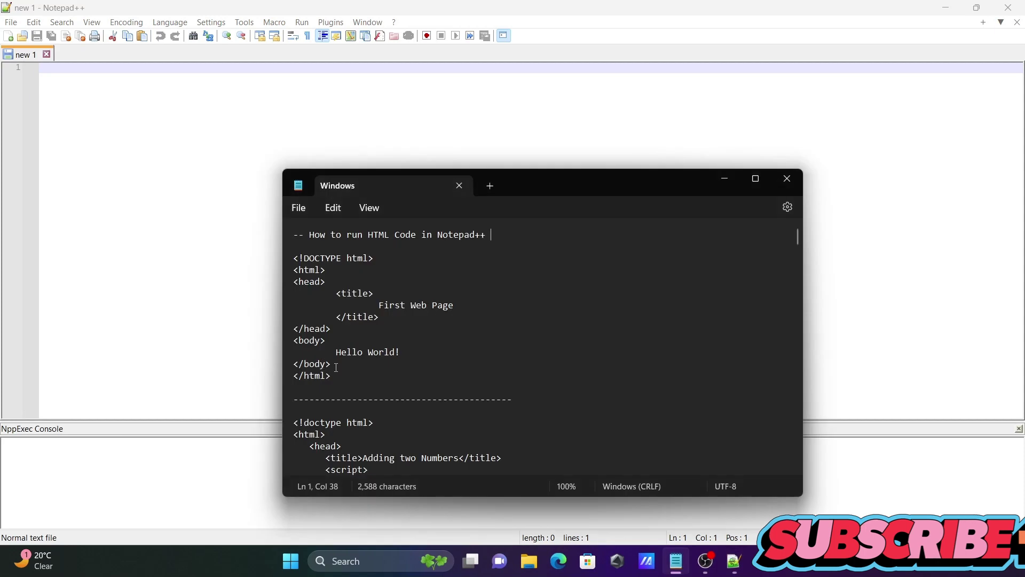
pyautogui.moveTo(331, 375); pyautogui.dragTo(290, 258)
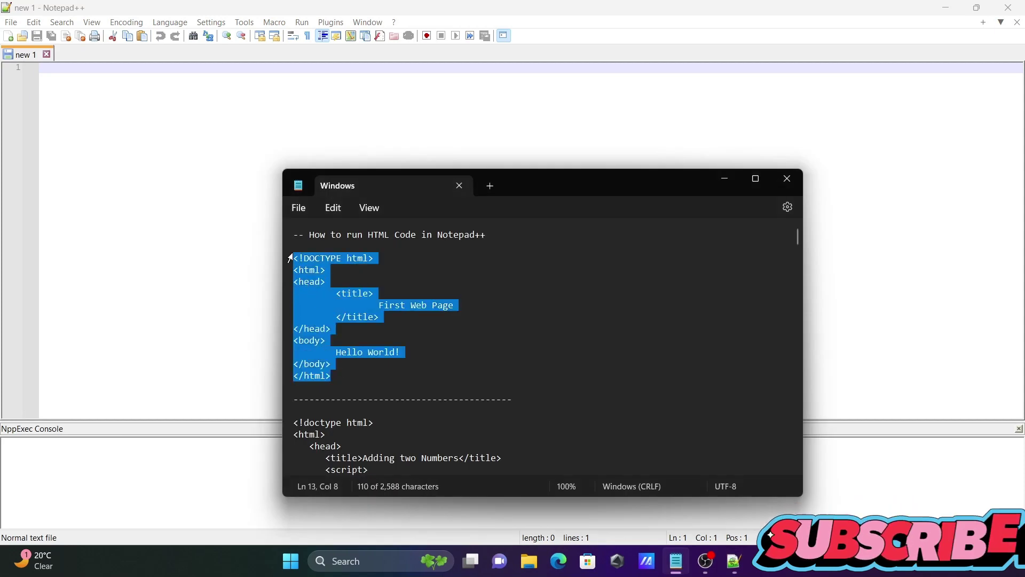
pyautogui.hotkey('ctrl', 'c')
pyautogui.click(52, 104)
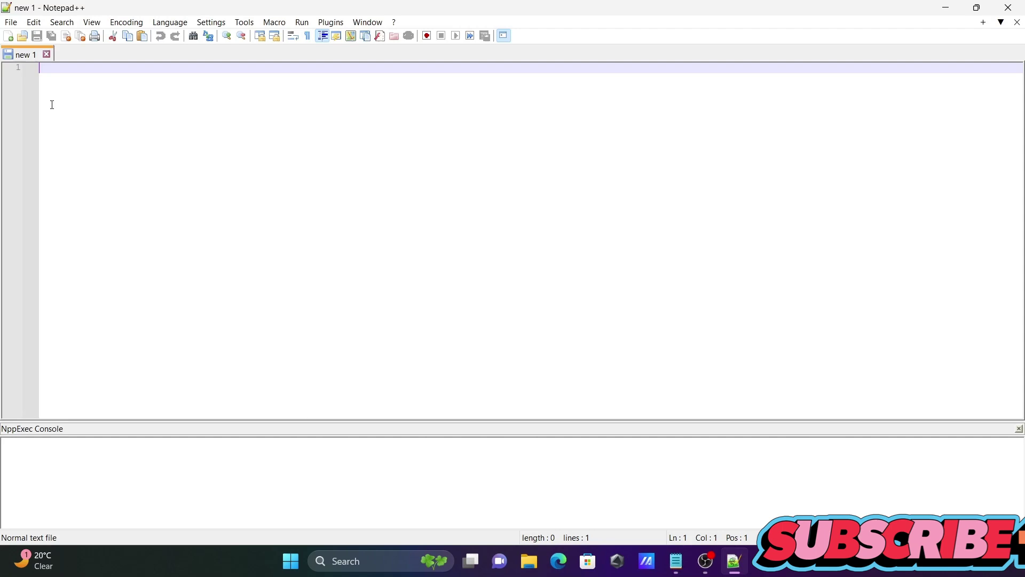
pyautogui.hotkey('ctrl', 'v')
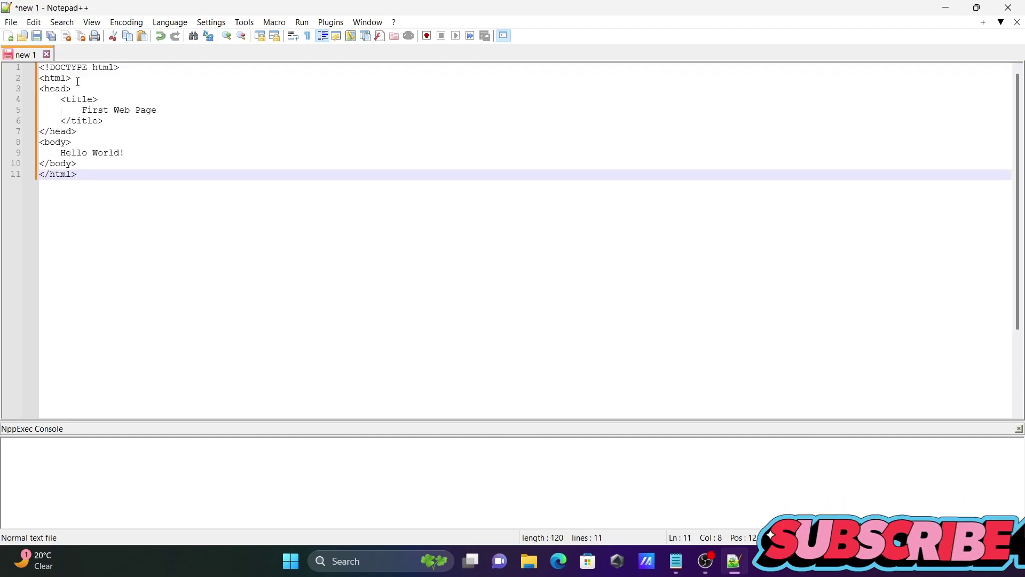
# Step: Restore the window and save the document to the Desktop as hello.html
pyautogui.click(975, 7)
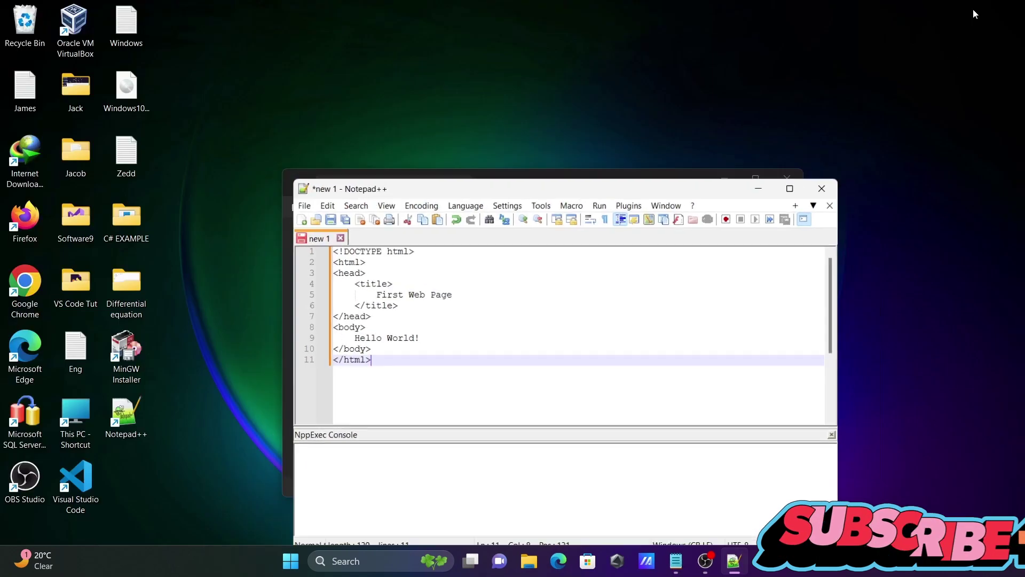
pyautogui.click(309, 208)
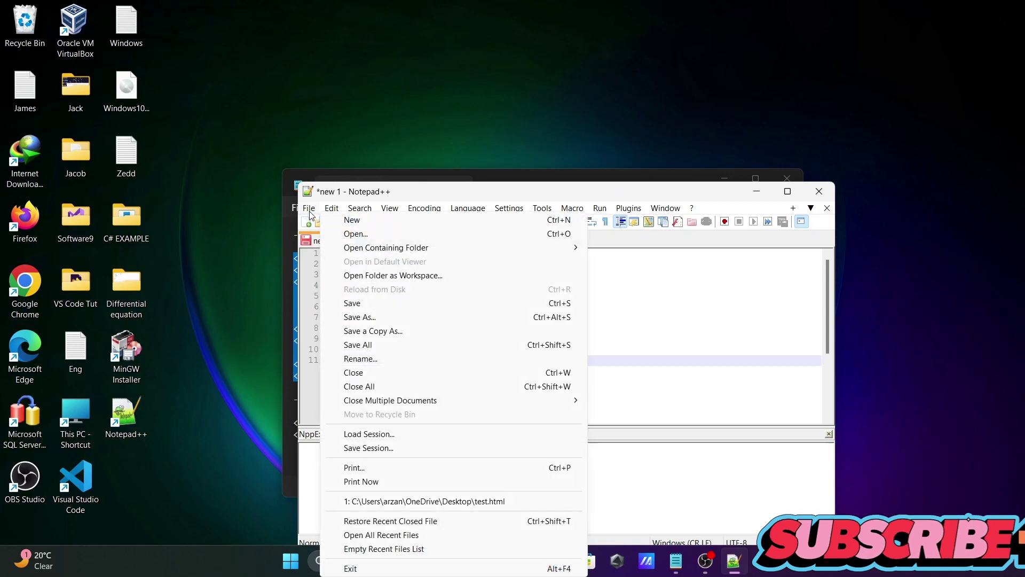
pyautogui.click(357, 313)
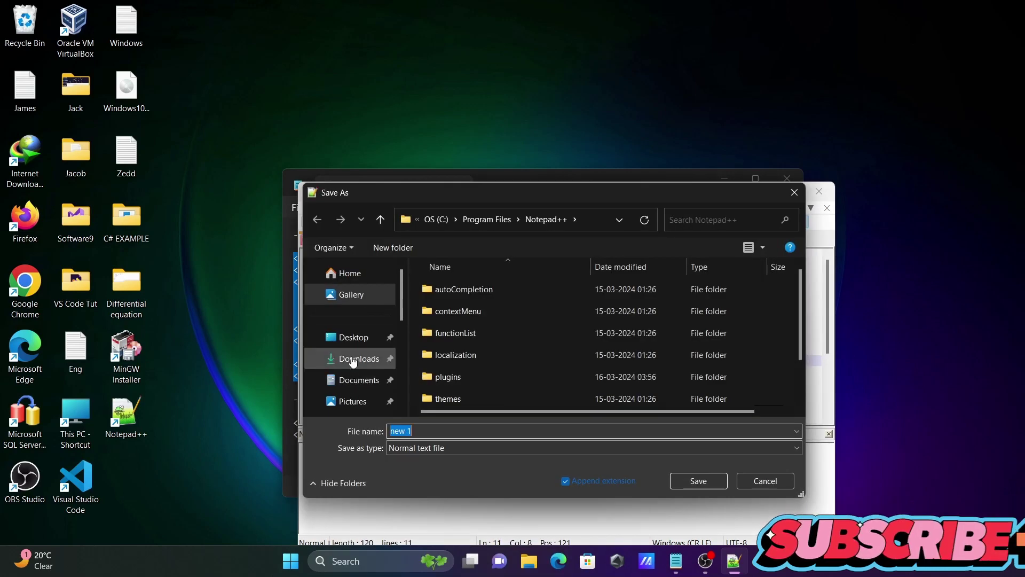
pyautogui.click(353, 337)
pyautogui.click(431, 432)
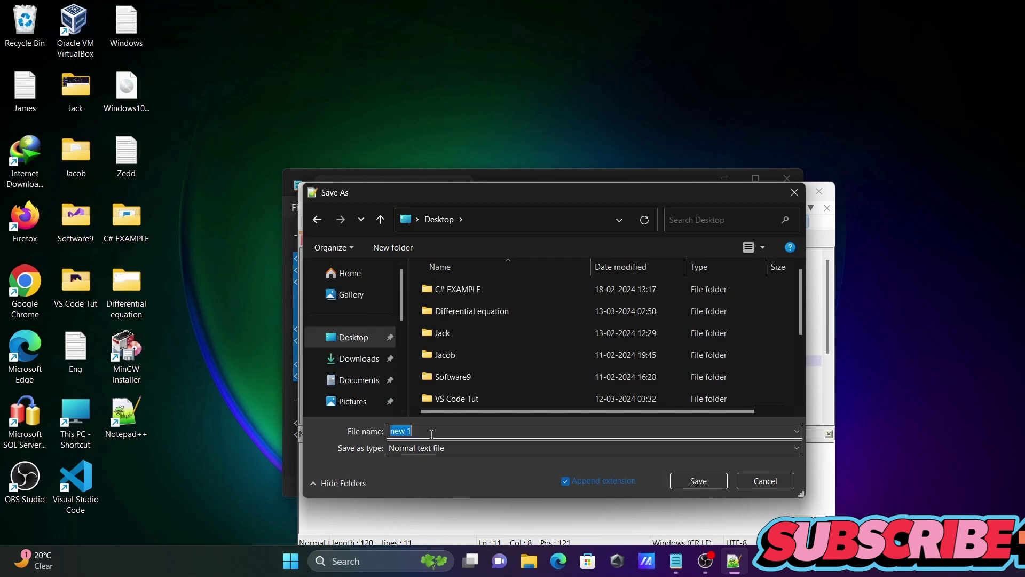
pyautogui.press('BackSpace')
pyautogui.write('helo')
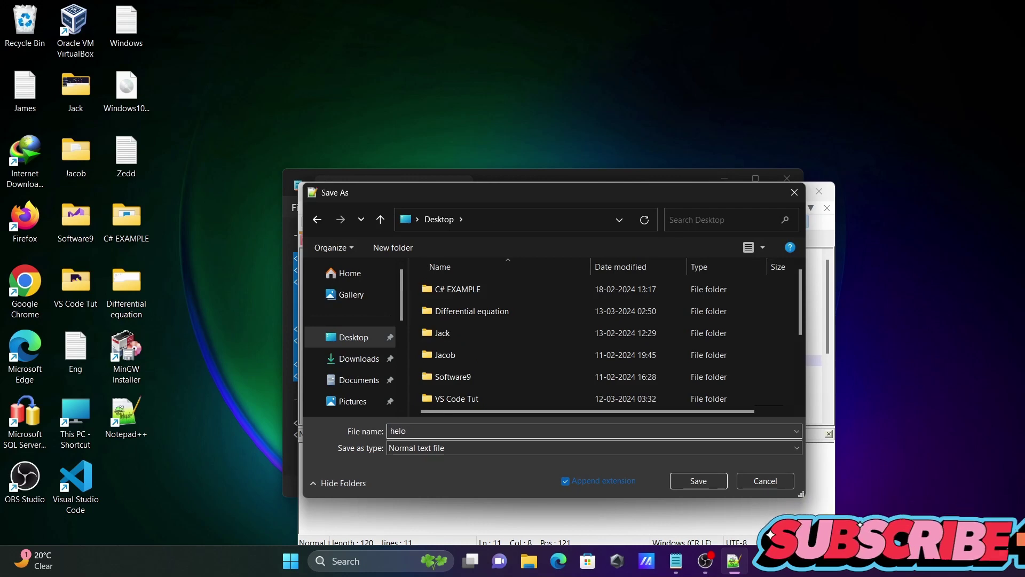
pyautogui.write('html')
pyautogui.click(698, 480)
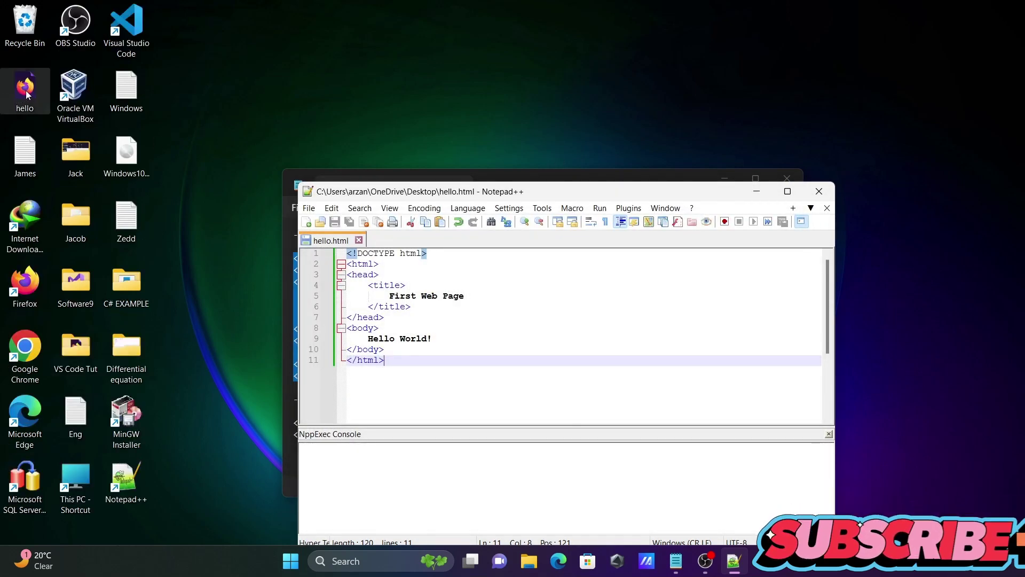
pyautogui.doubleClick(27, 92)
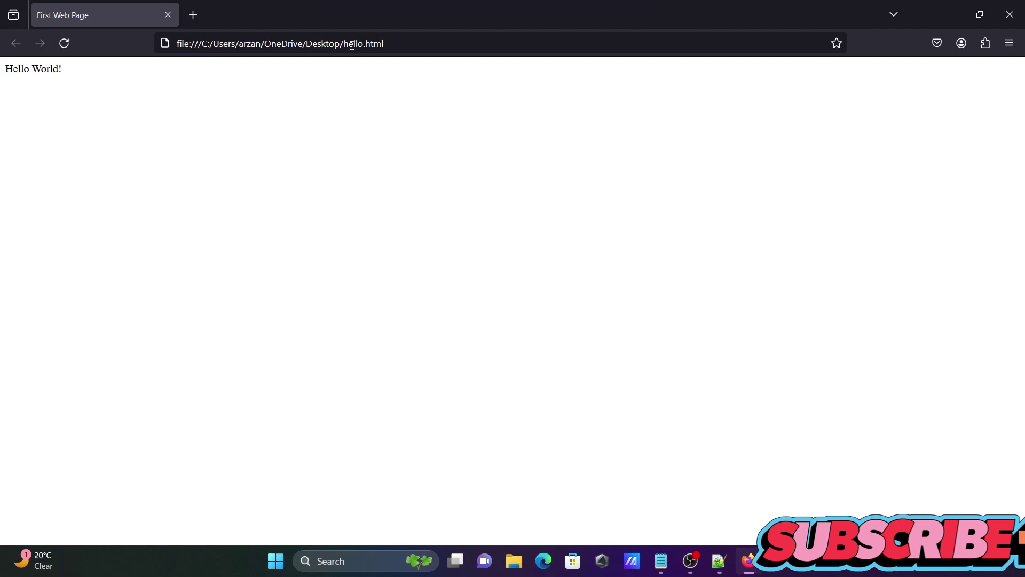
pyautogui.click(1010, 10)
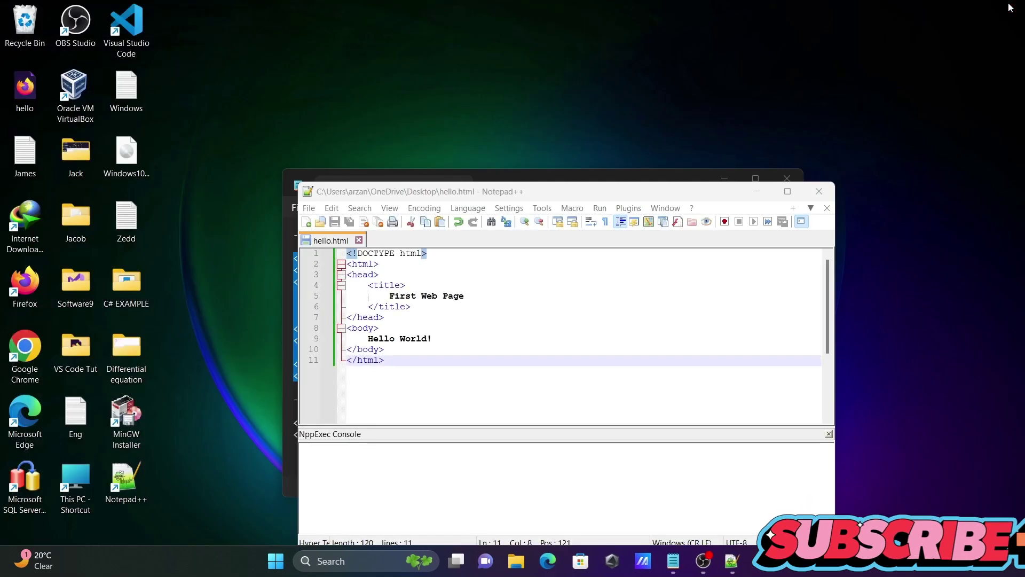
# Step: Maximize Notepad++ and preview hello.html's 'Hello World!' page in the default browser, Firefox
pyautogui.click(785, 193)
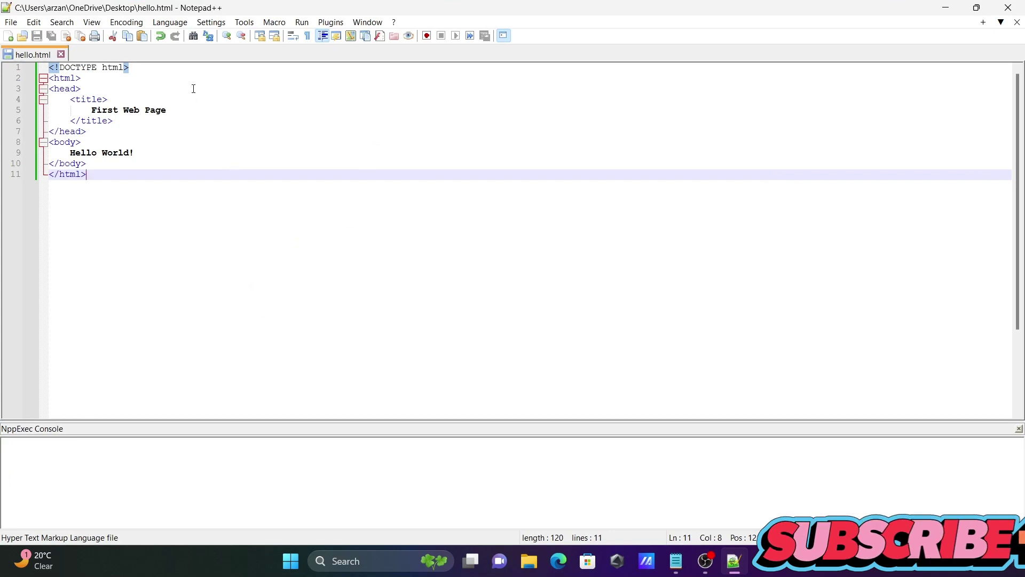
pyautogui.click(224, 88)
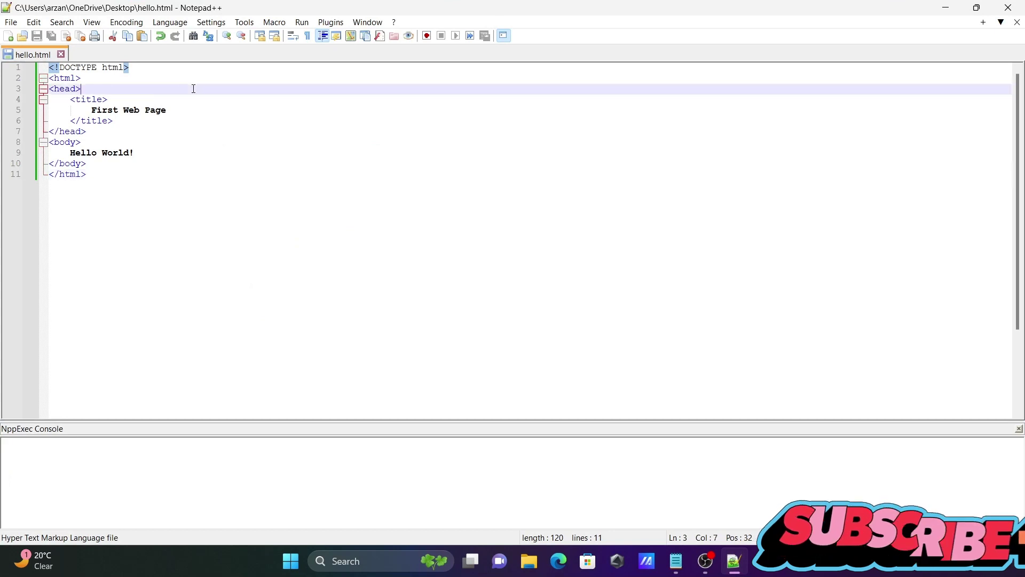
pyautogui.rightClick(29, 55)
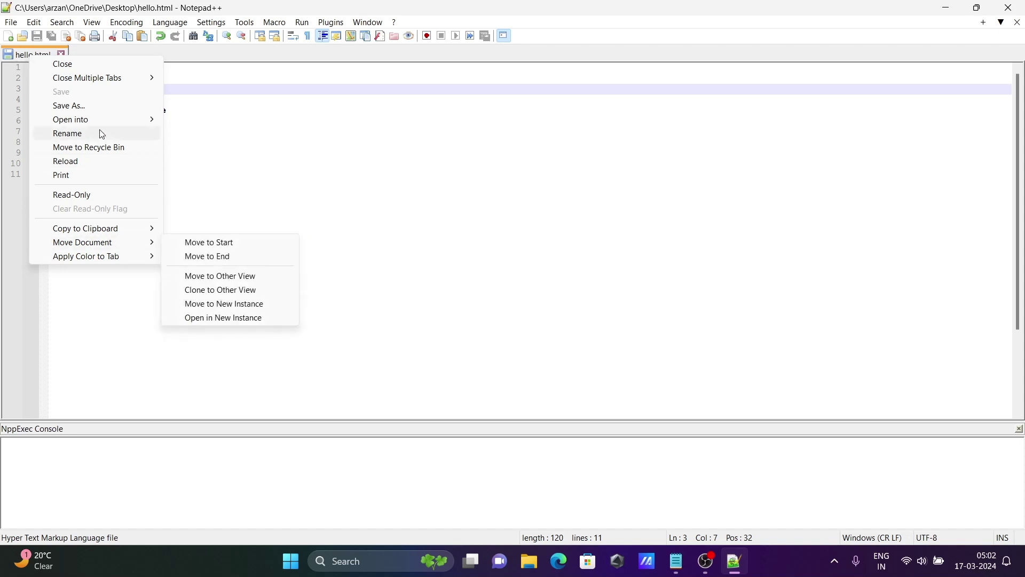
pyautogui.moveTo(71, 120)
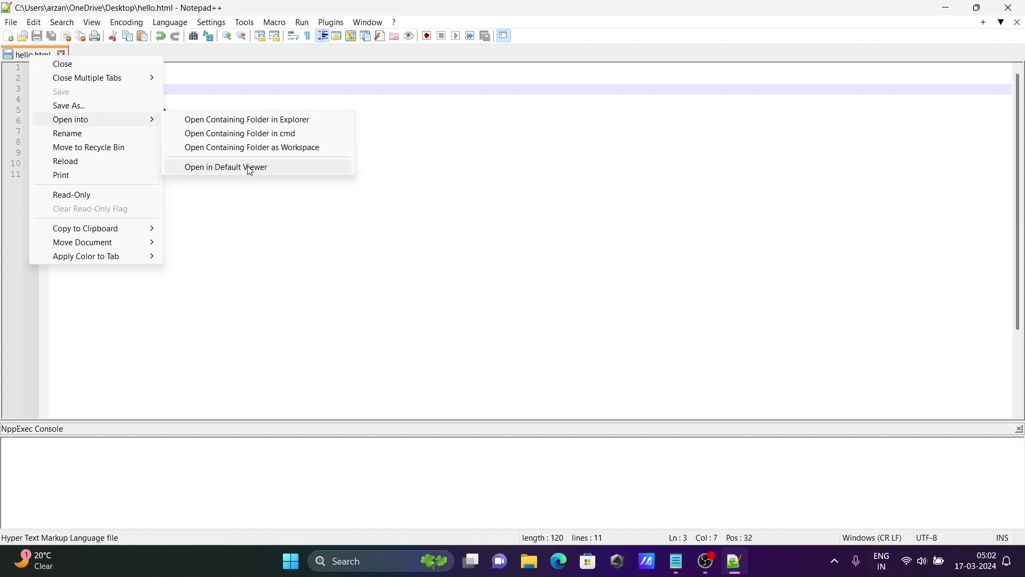
pyautogui.click(267, 167)
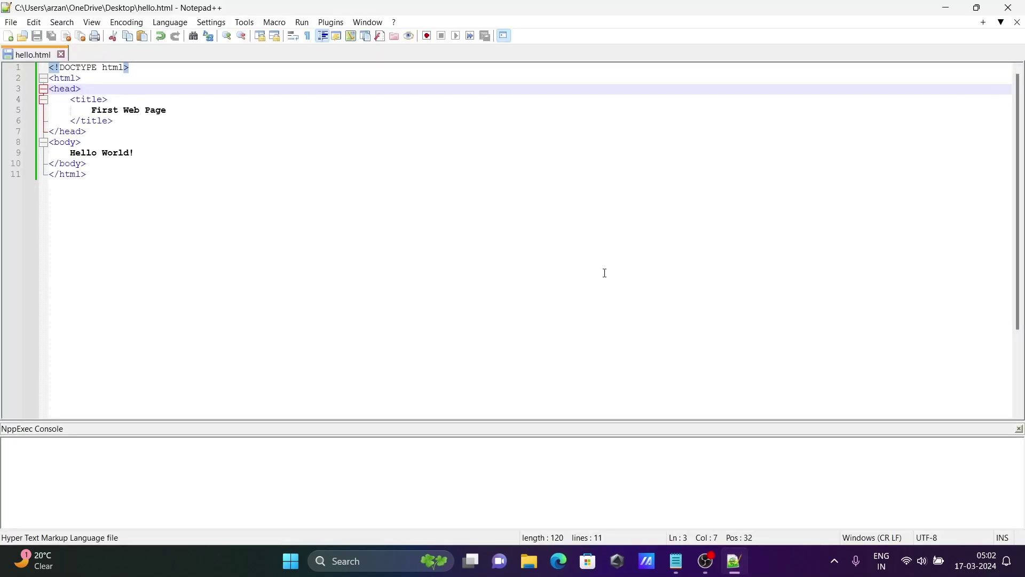
# Step: Copy the Adding two Numbers HTML block from the notes
pyautogui.click(677, 561)
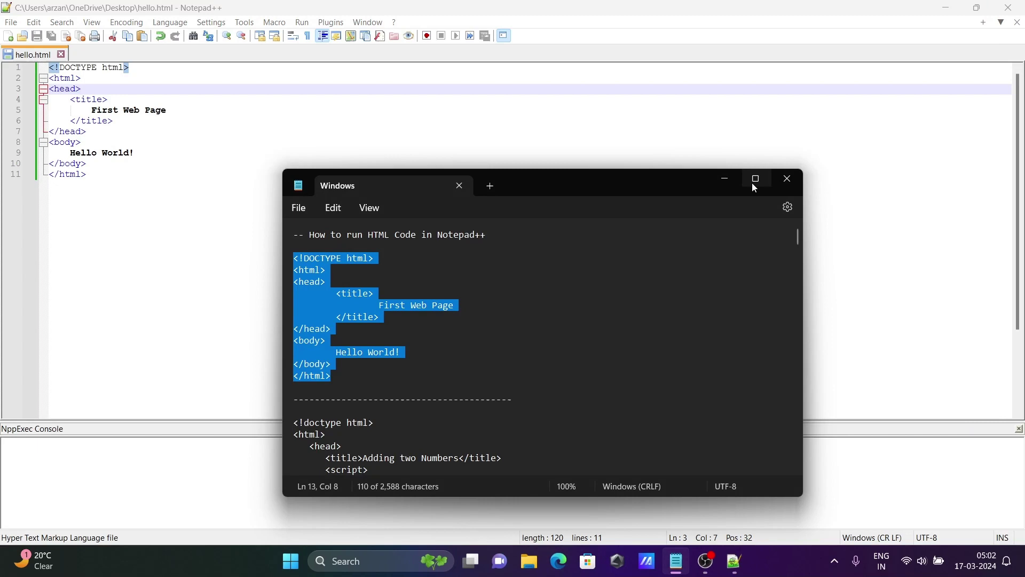
pyautogui.click(755, 179)
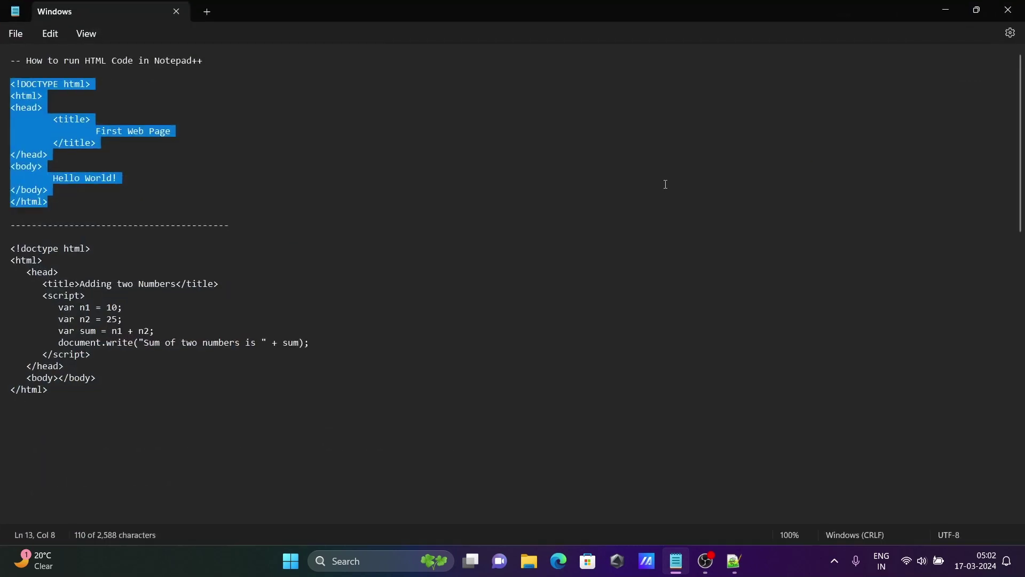
pyautogui.moveTo(55, 396); pyautogui.dragTo(10, 251)
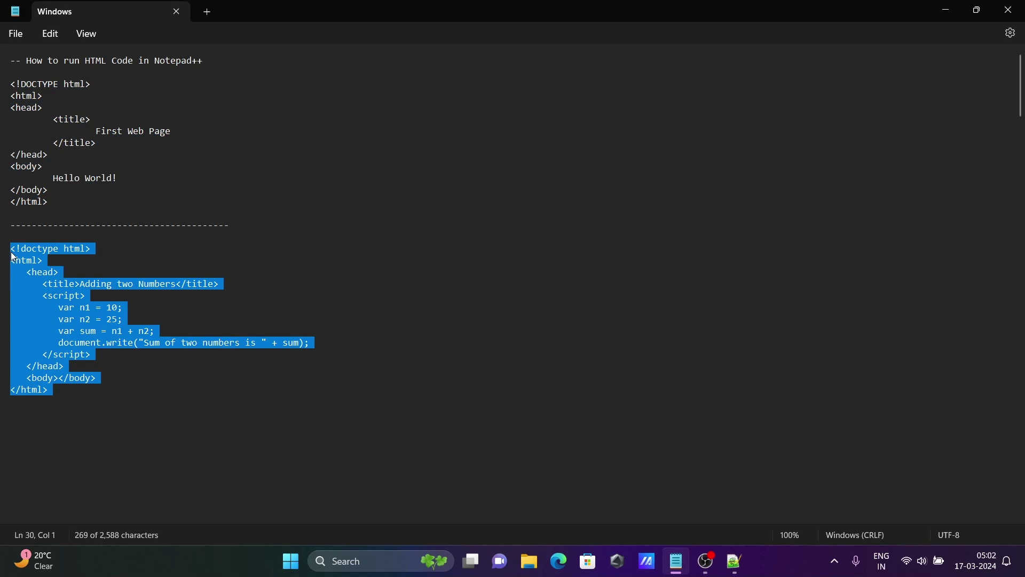
pyautogui.click(946, 9)
# Step: Replace all of hello.html's code with the copied script and save
pyautogui.hotkey('ctrl', 'a')
pyautogui.hotkey('ctrl', 'v')
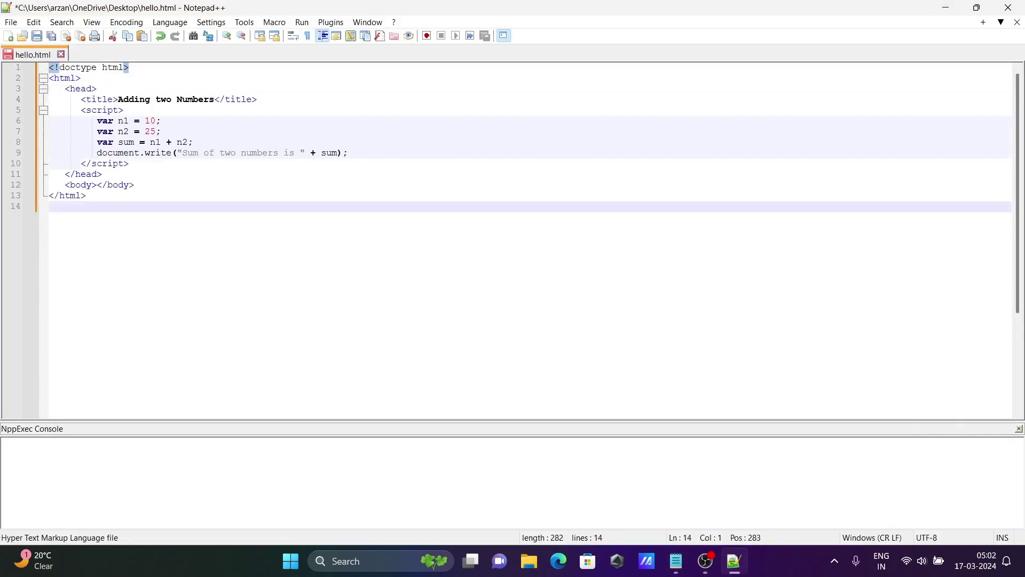
pyautogui.hotkey('ctrl', 's')
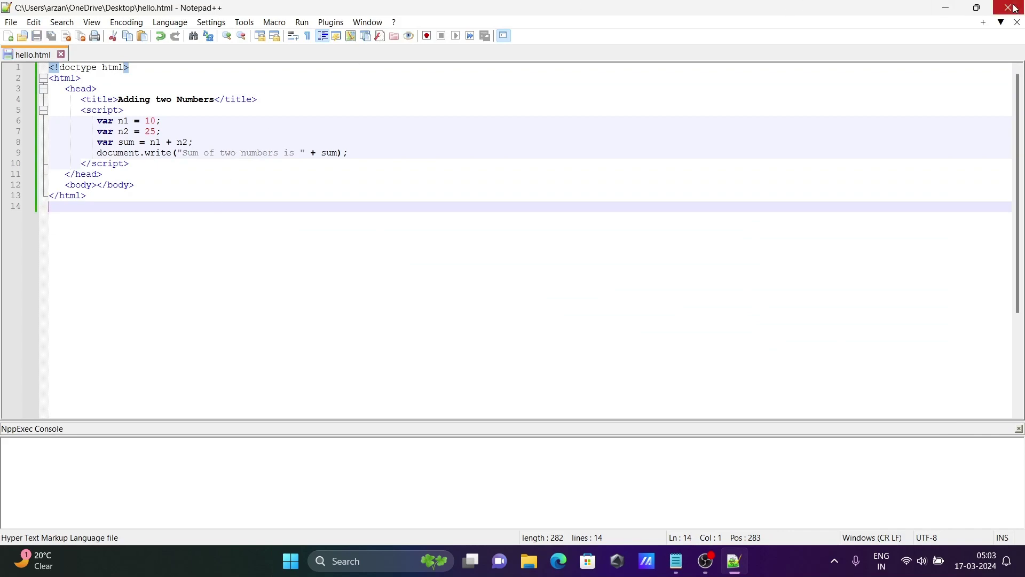
# Step: Restore and reposition Notepad++, then view hello.html in Firefox showing 'Sum of two numbers is 35'
pyautogui.click(976, 7)
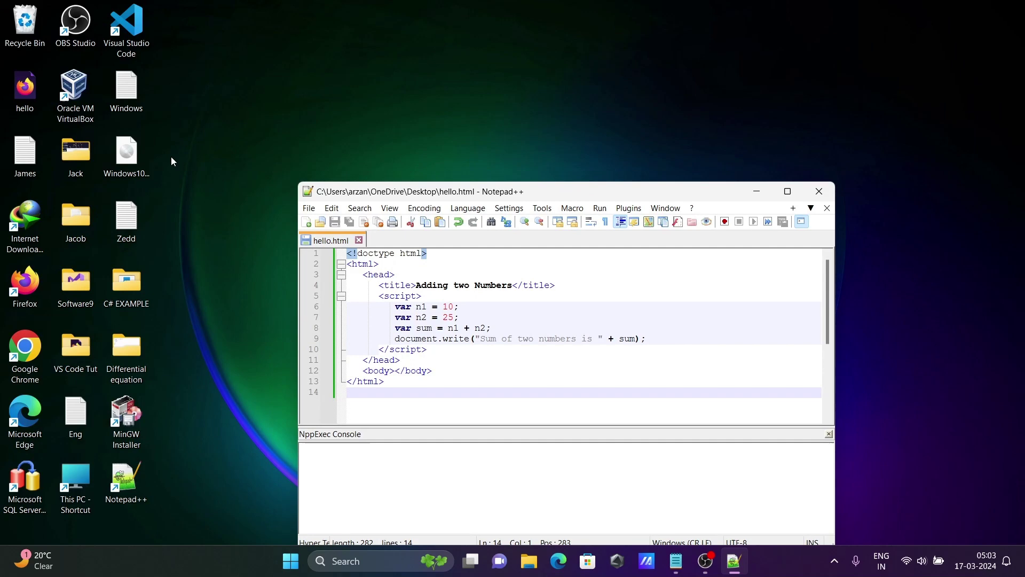
pyautogui.moveTo(639, 196); pyautogui.dragTo(658, 109)
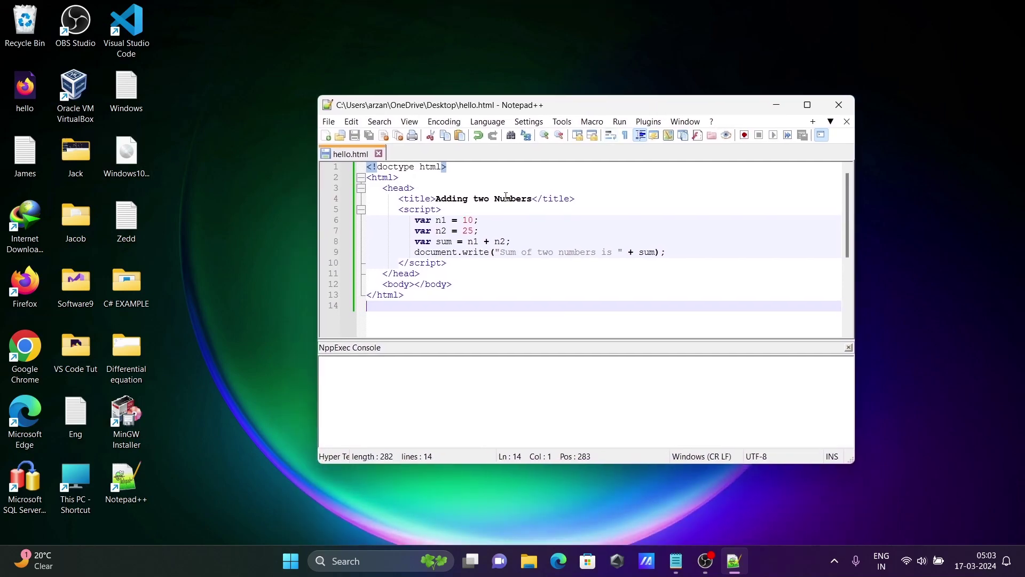
pyautogui.click(566, 240)
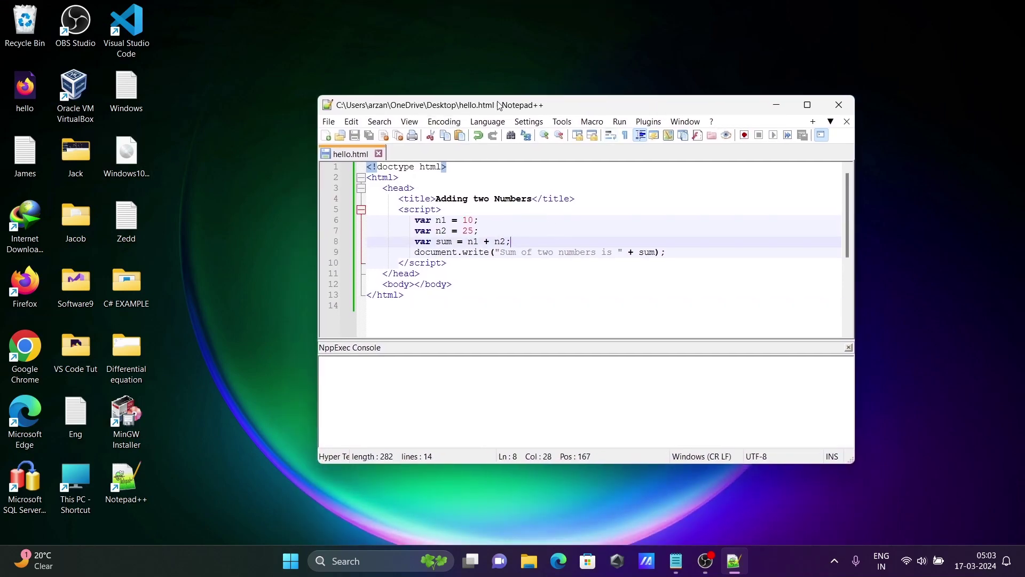
pyautogui.rightClick(353, 157)
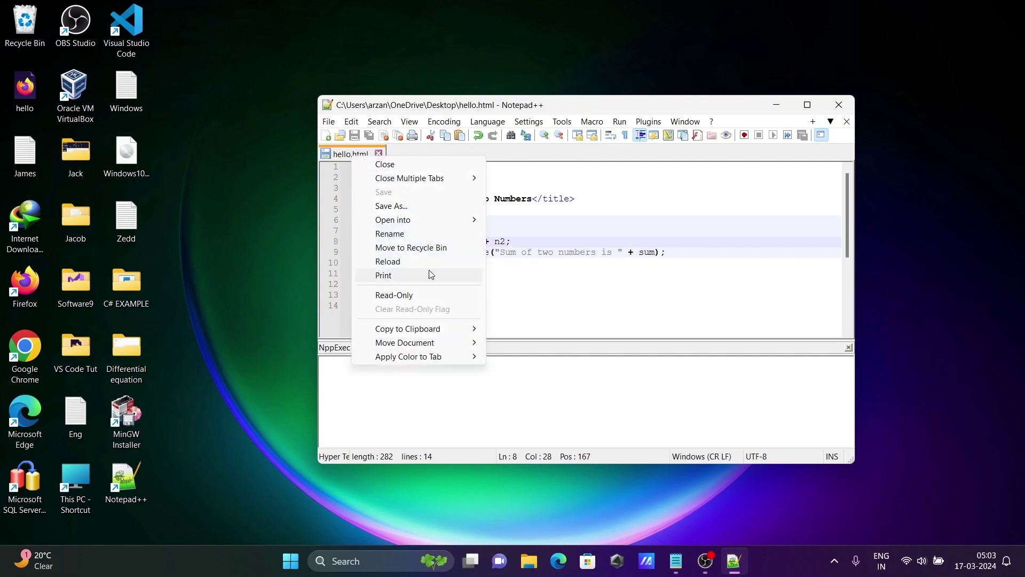
pyautogui.moveTo(392, 219)
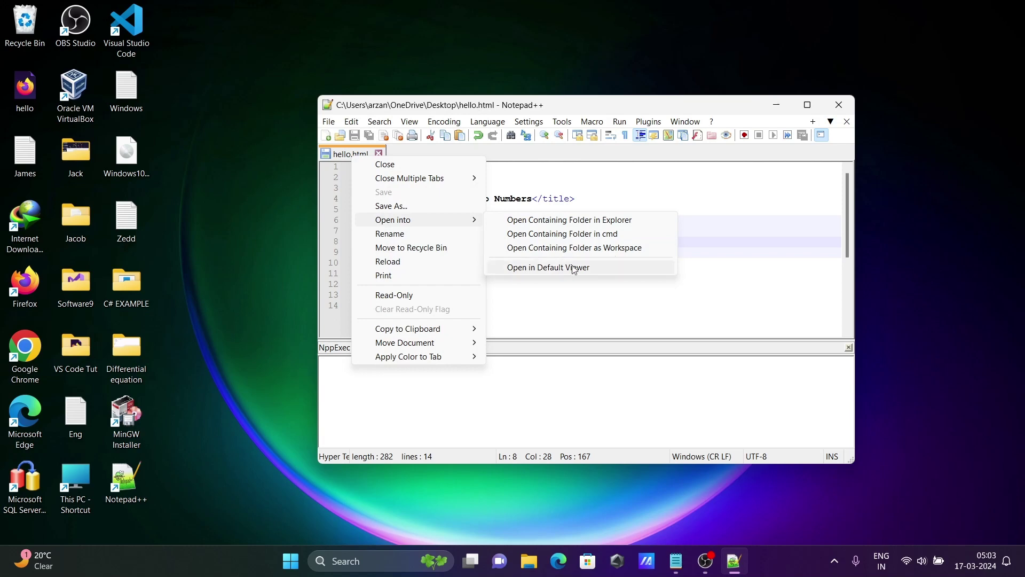
pyautogui.click(543, 269)
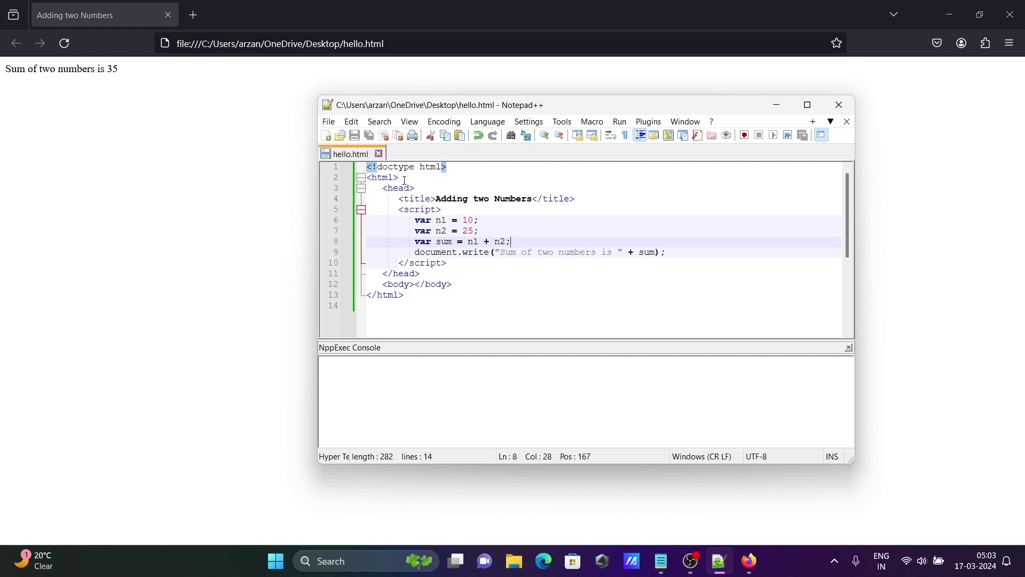
# Step: Highlight the number-adding script block in the code, then close the Firefox window
pyautogui.moveTo(398, 177); pyautogui.dragTo(370, 177)
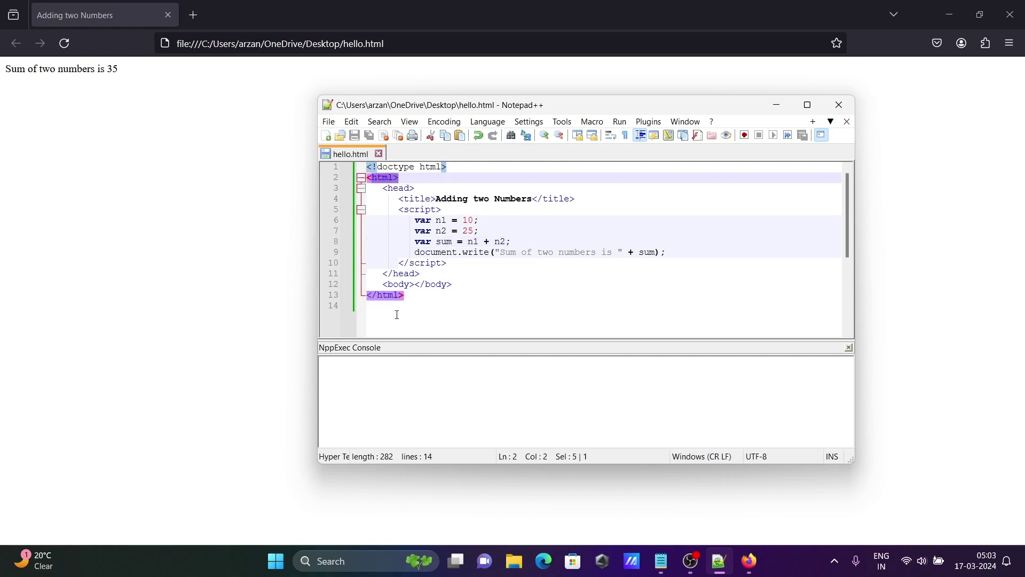
pyautogui.click(387, 230)
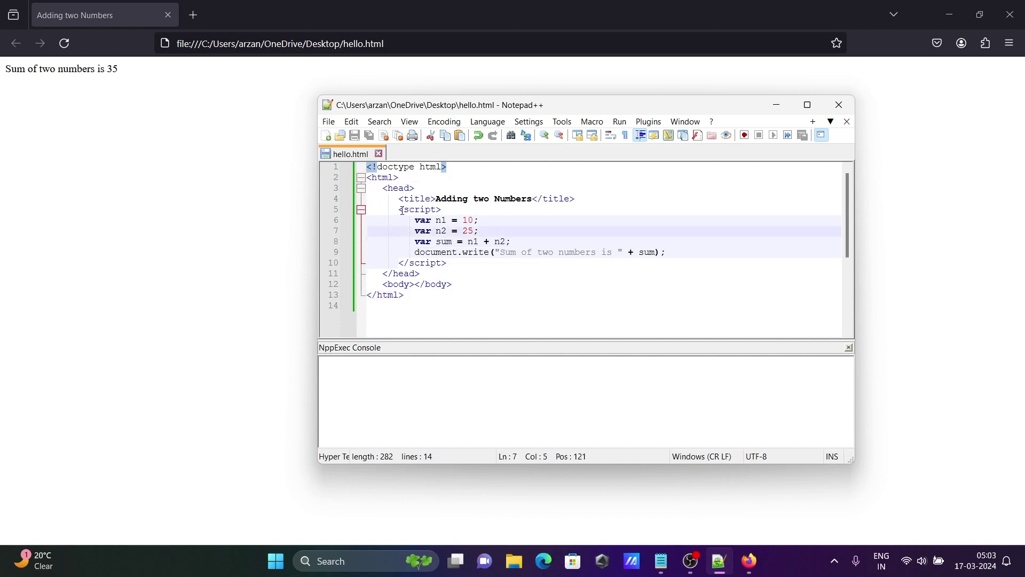
pyautogui.moveTo(399, 209); pyautogui.dragTo(467, 263)
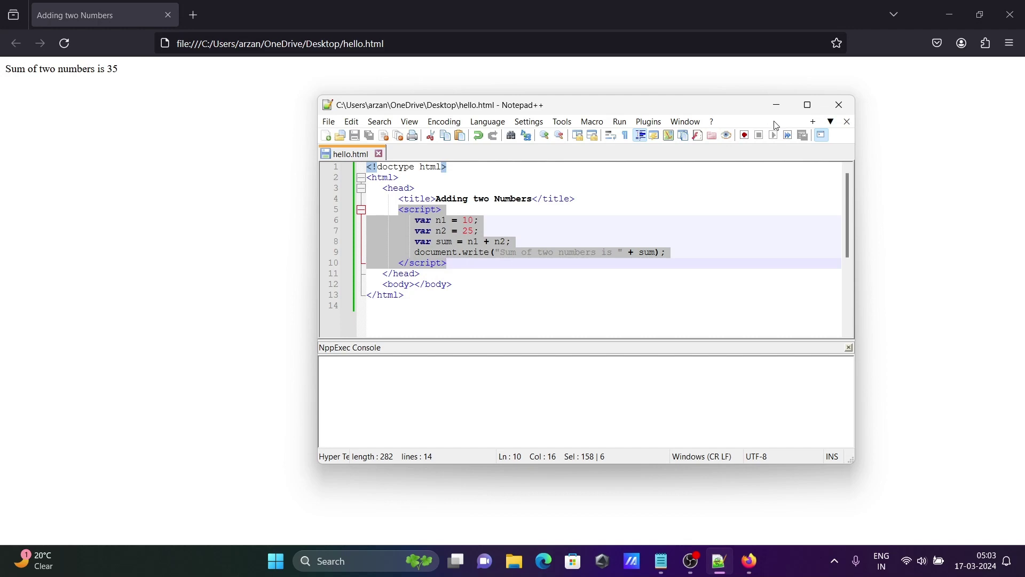
pyautogui.click(1010, 14)
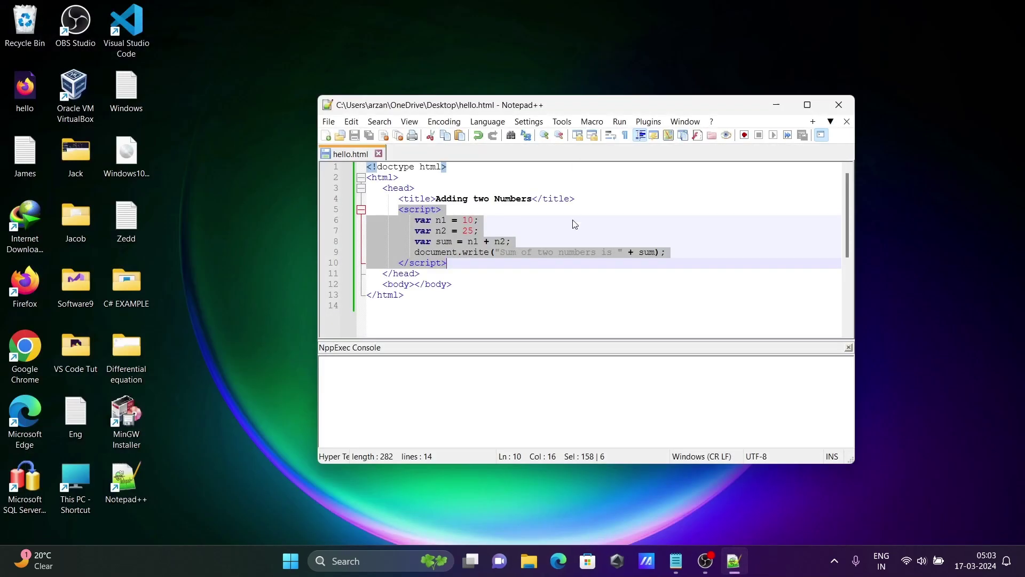